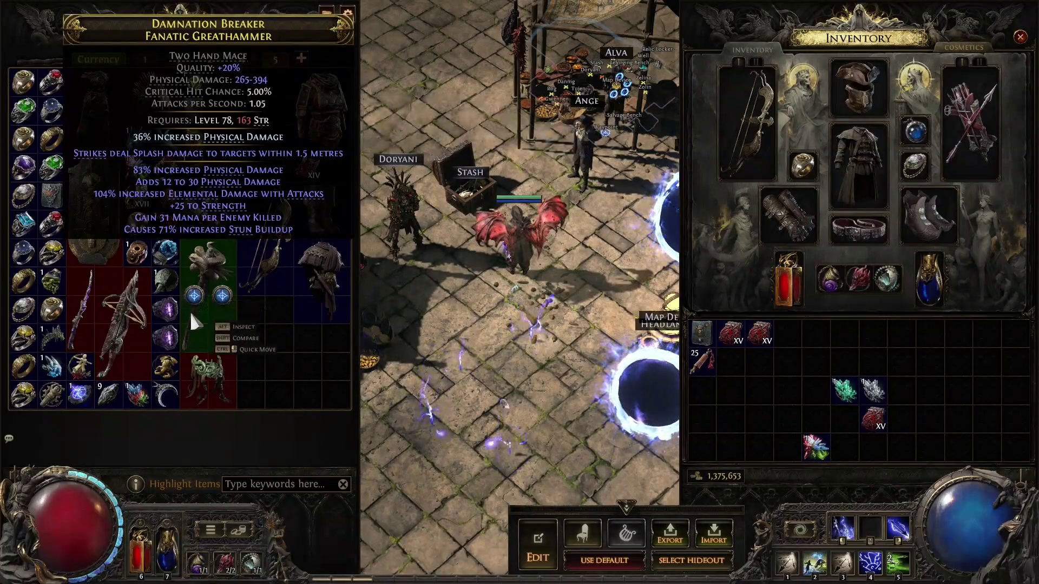
Price-check the Damnation Breaker greathammer with Sidekick and search trade listings.
key(ctrl)
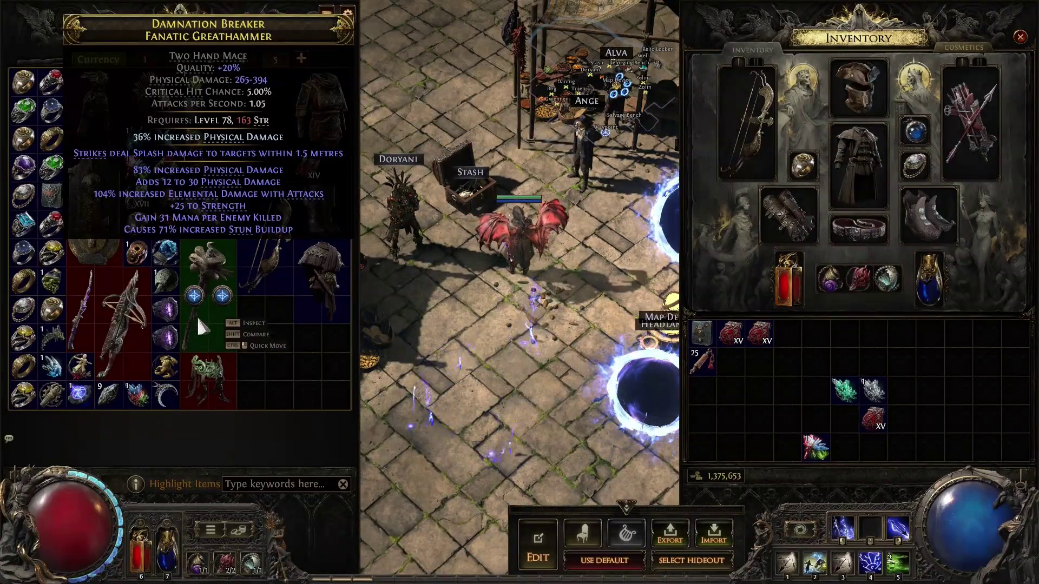
key(ctrl+d)
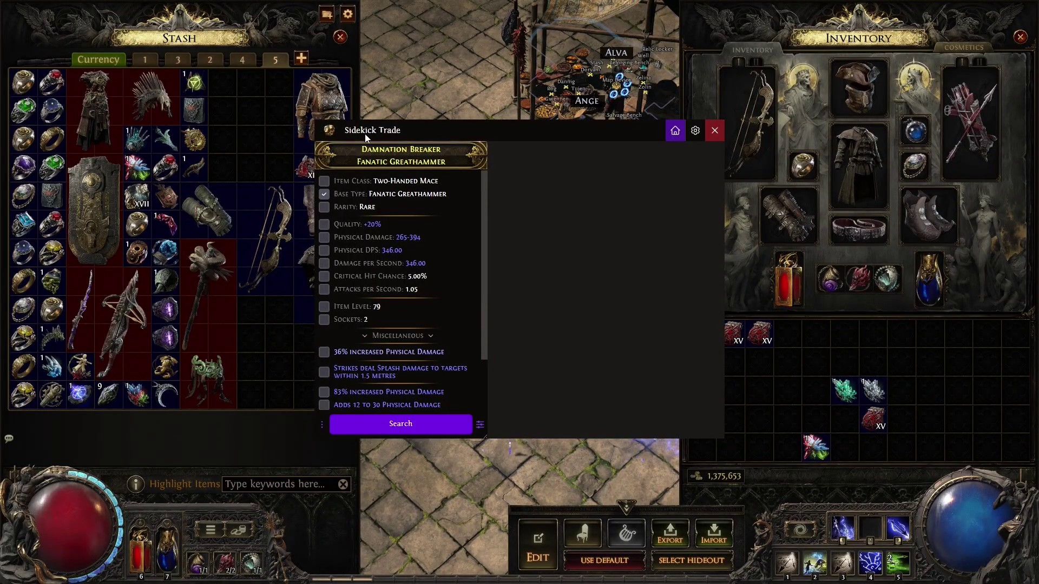
click(433, 425)
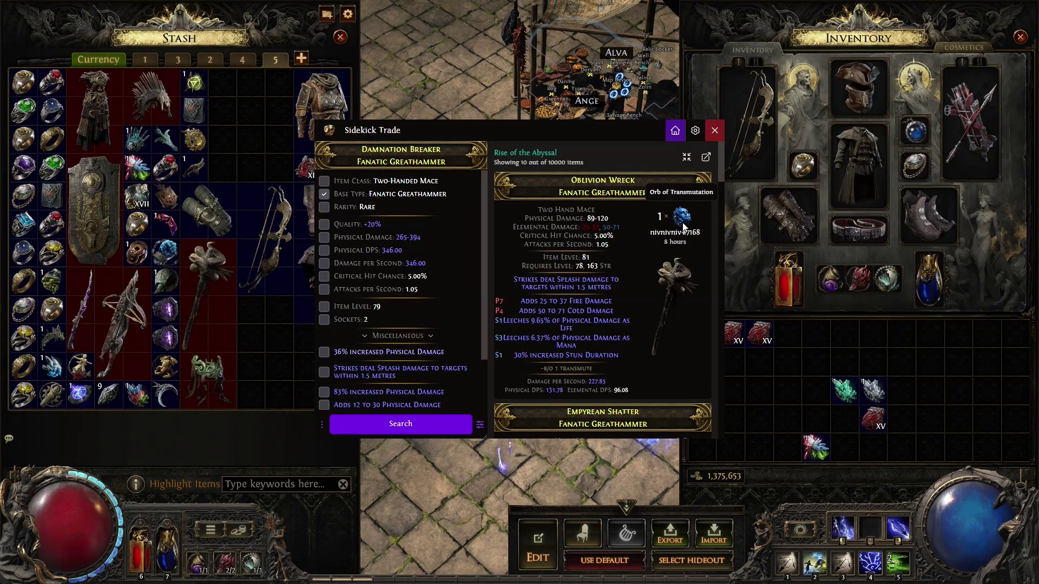
Filter by the 83% physical, 104% elemental and Adds 12-30 physical mods, narrowing to 30 listings.
scroll(431, 270, down, 2)
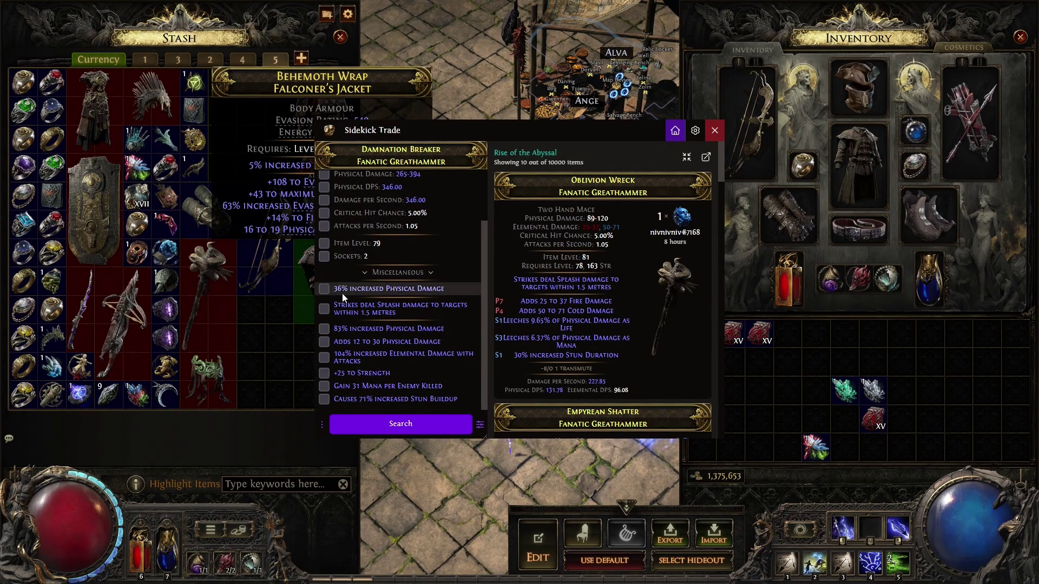
click(325, 328)
click(324, 358)
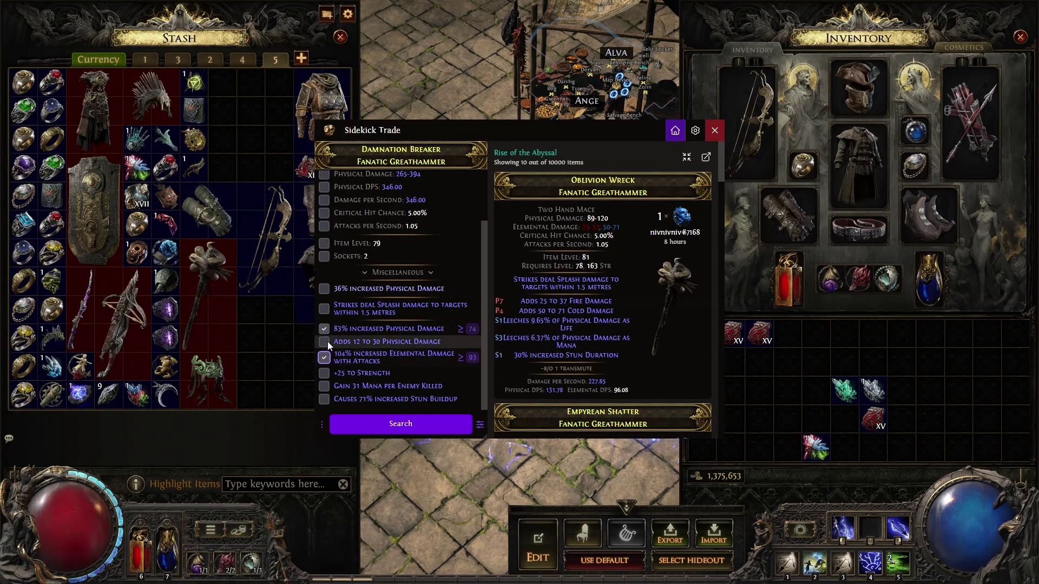
click(400, 423)
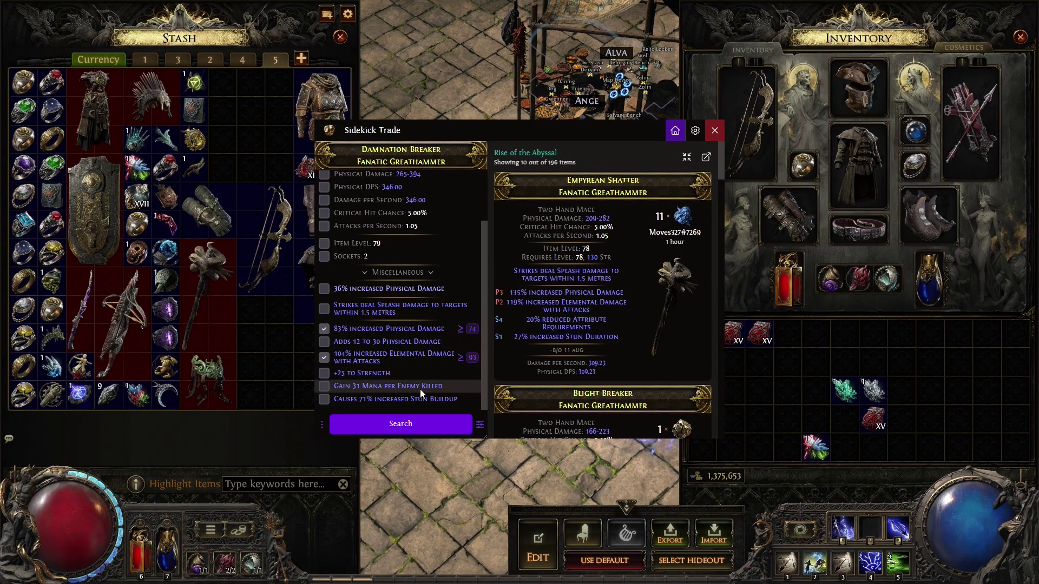
click(323, 341)
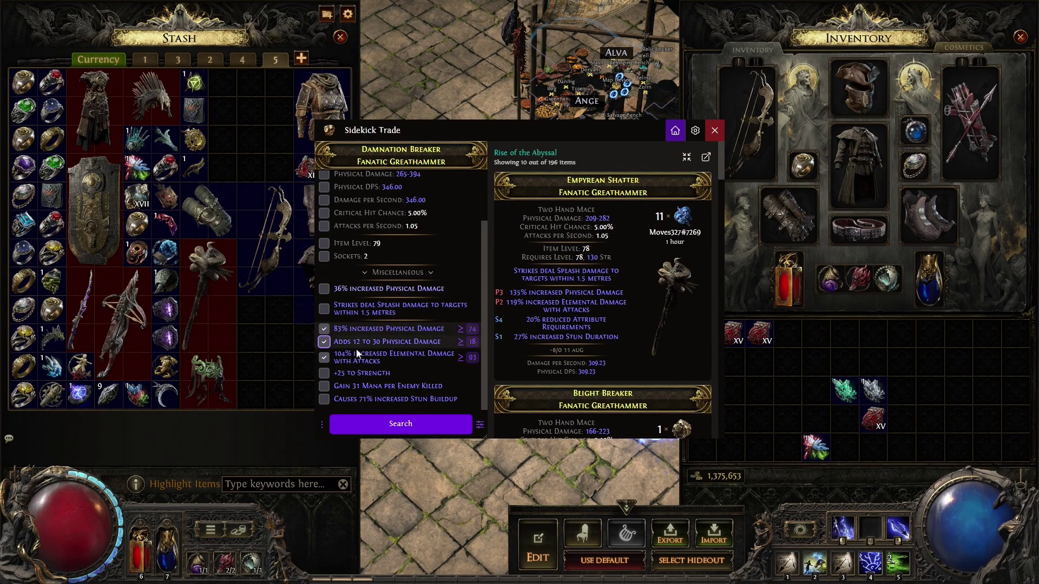
click(400, 423)
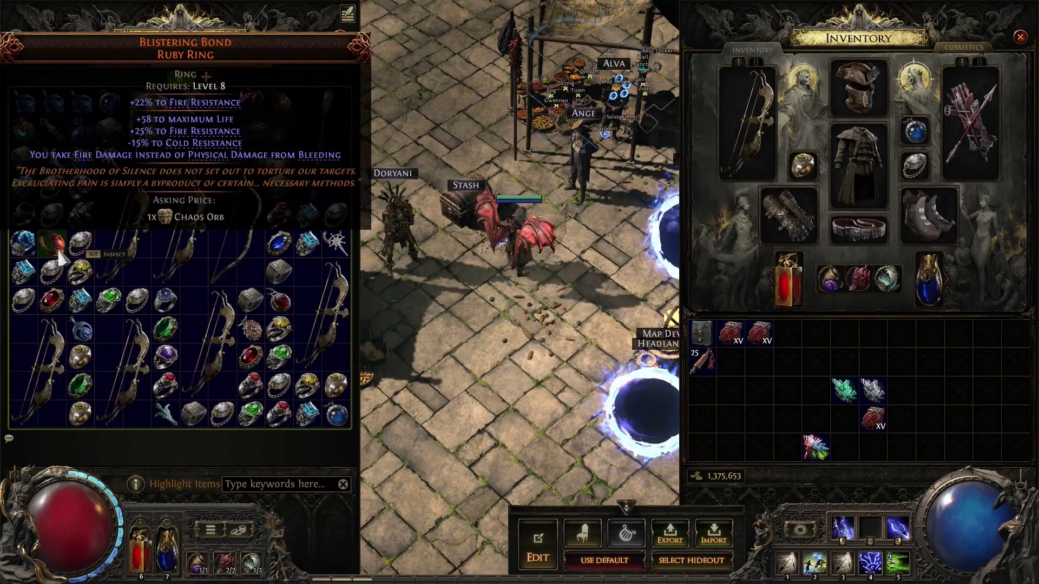
Price-check the Blistering Bond ring, the Brood Wind bow and the wide belt.
key(ctrl+d)
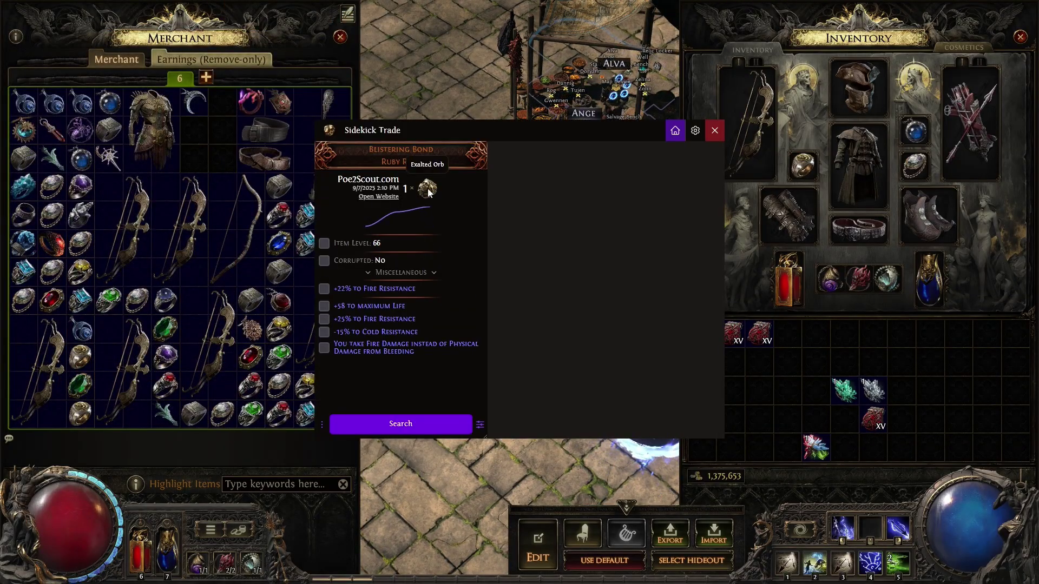
key(ctrl+d)
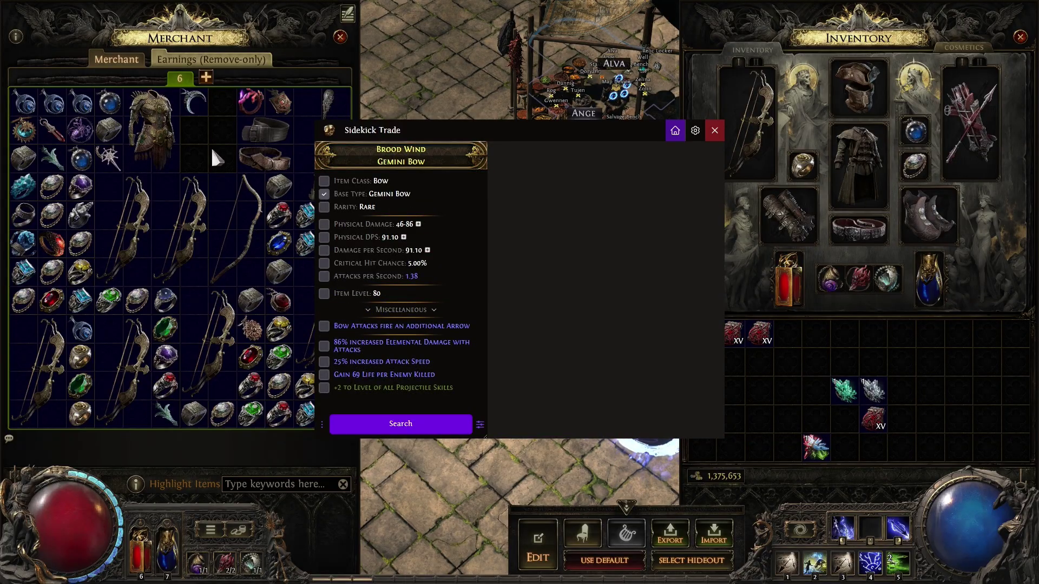
key(ctrl+d)
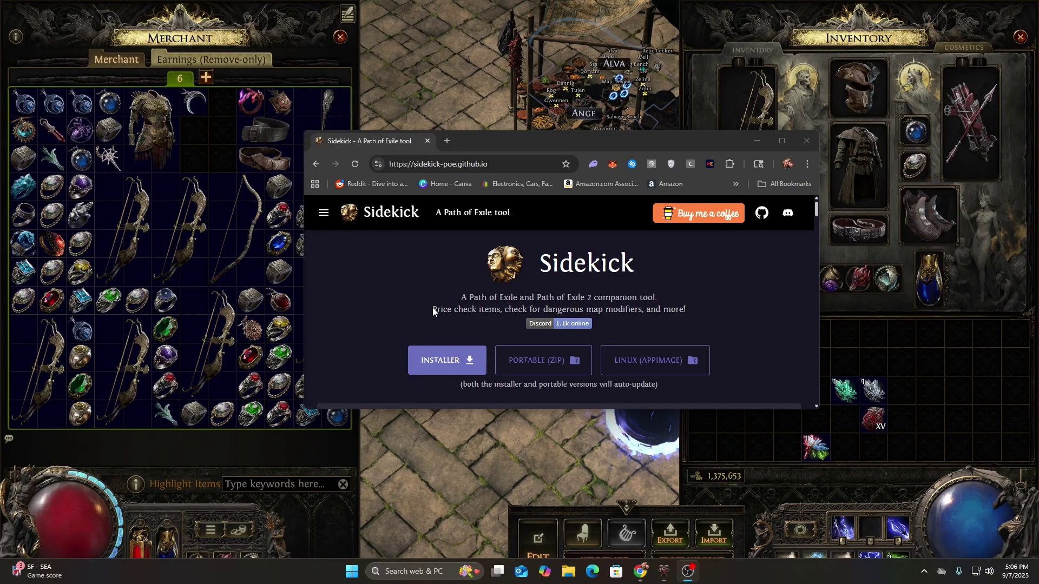
Download the Sidekick installer and switch to the FilterBlade browser window.
click(433, 360)
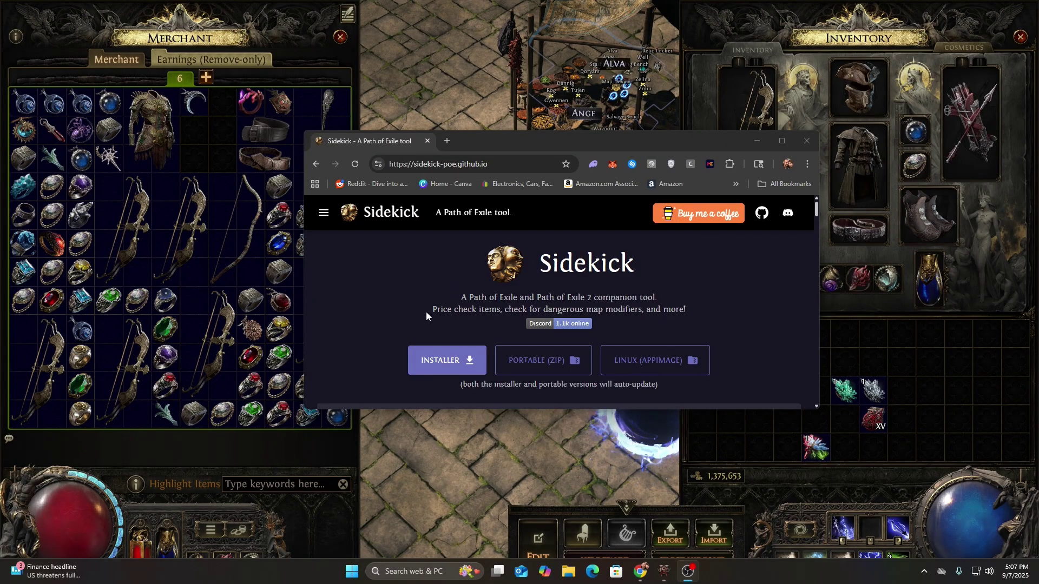
key(alt+Tab)
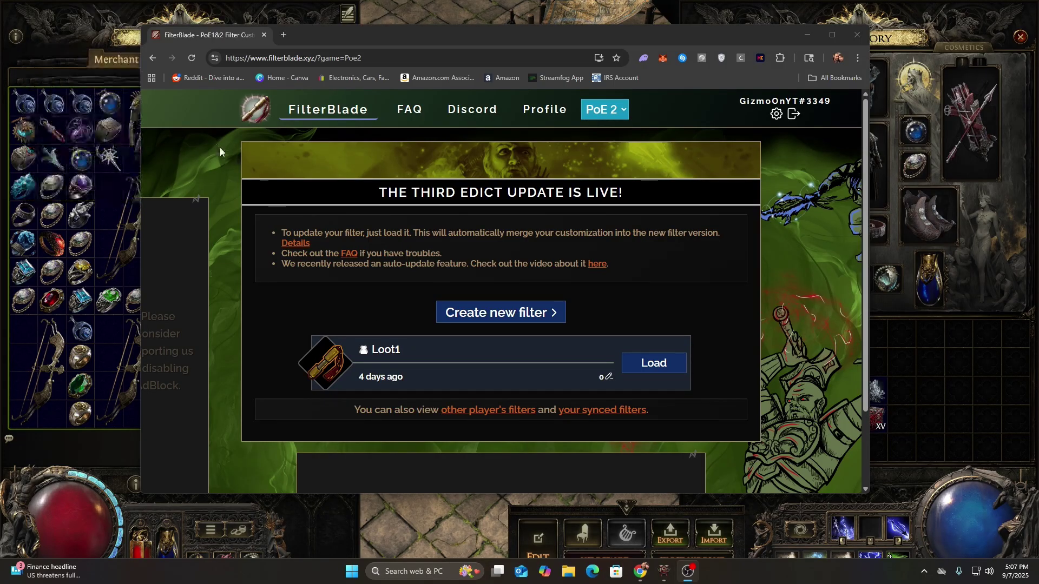
Create a new PoE 2 filter and review its currency, notable drop and waystone tiers.
click(489, 317)
scroll(370, 278, down, 8)
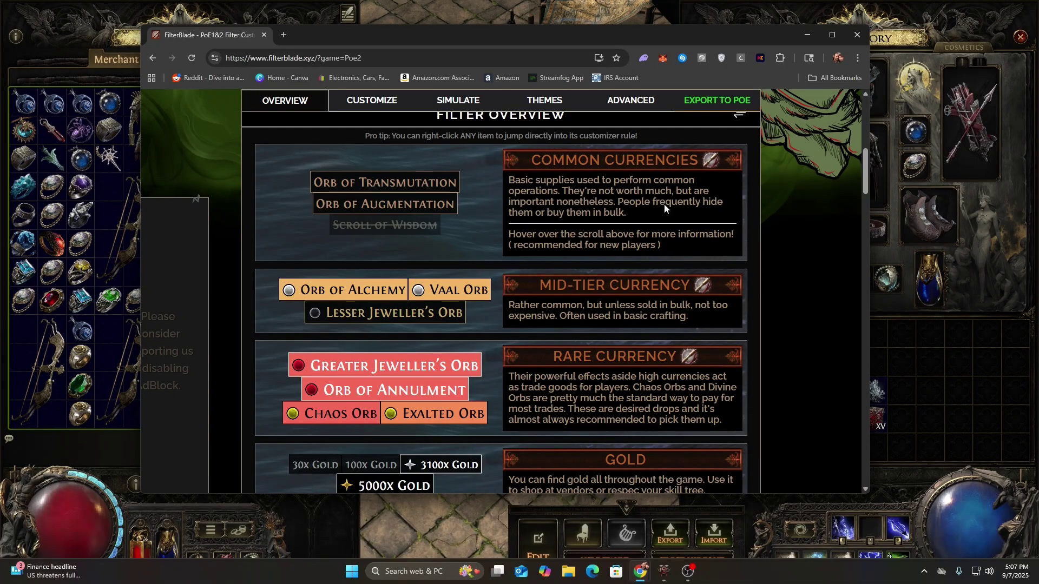
scroll(658, 238, down, 1)
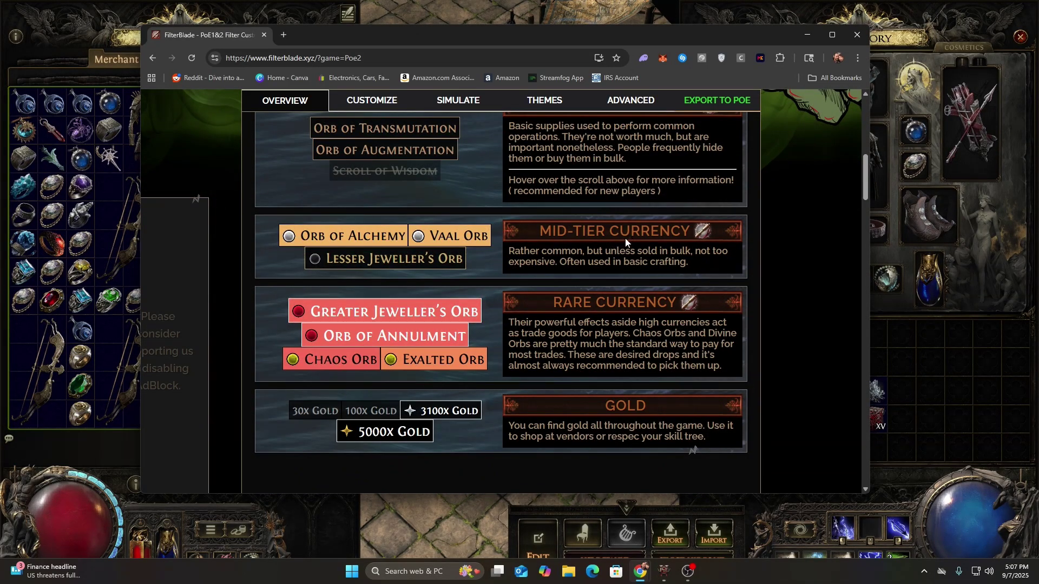
scroll(611, 265, down, 4)
scroll(428, 205, up, 2)
mouse_move(368, 228)
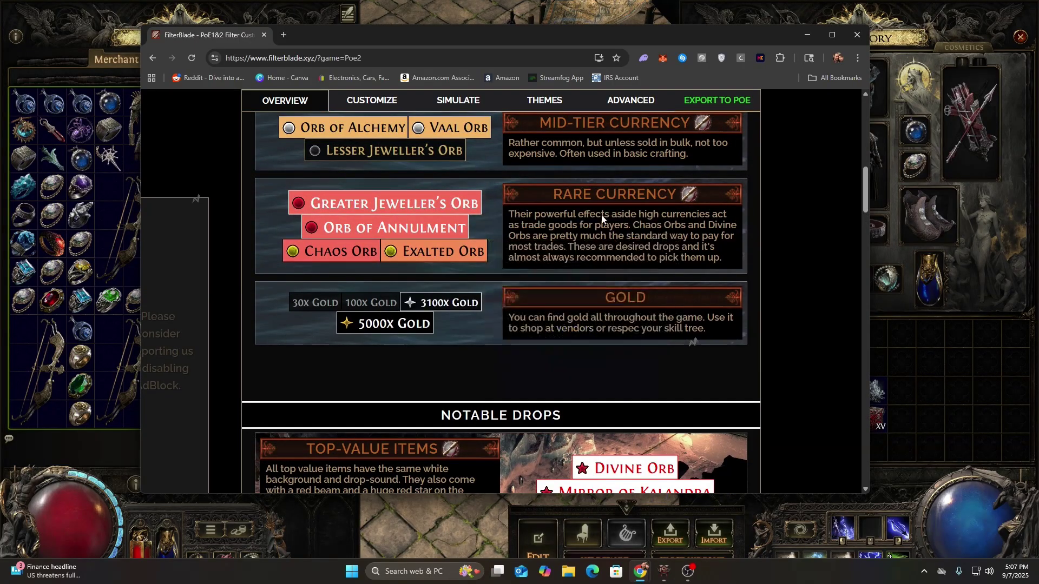
scroll(611, 227, down, 2)
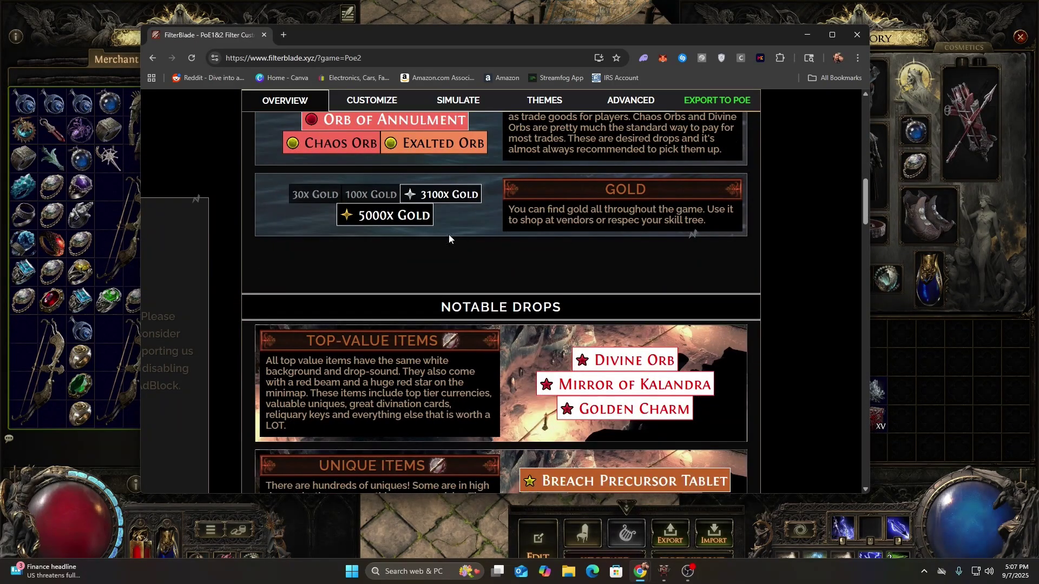
scroll(532, 227, down, 4)
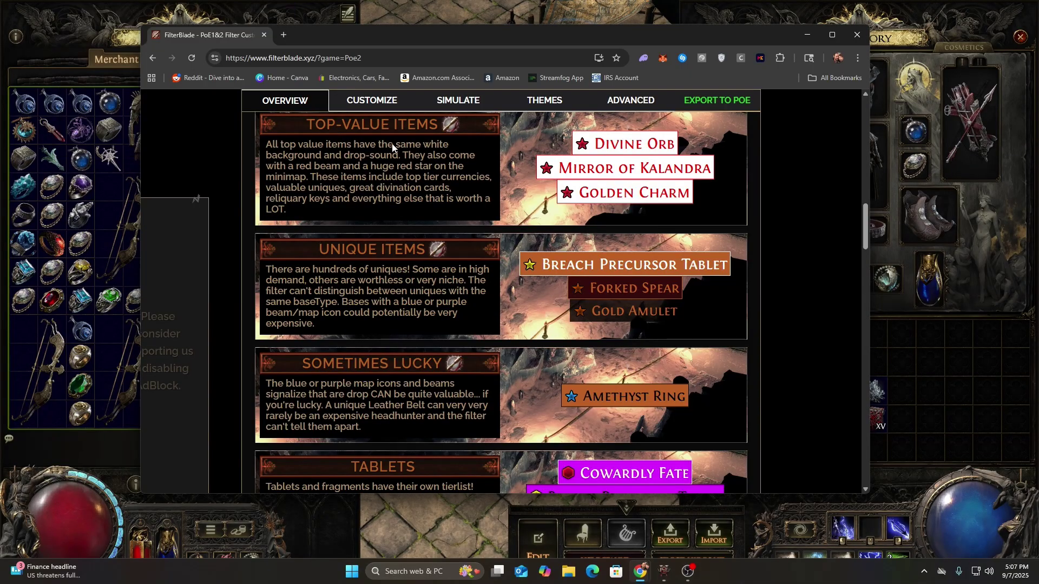
mouse_move(582, 158)
scroll(403, 249, down, 5)
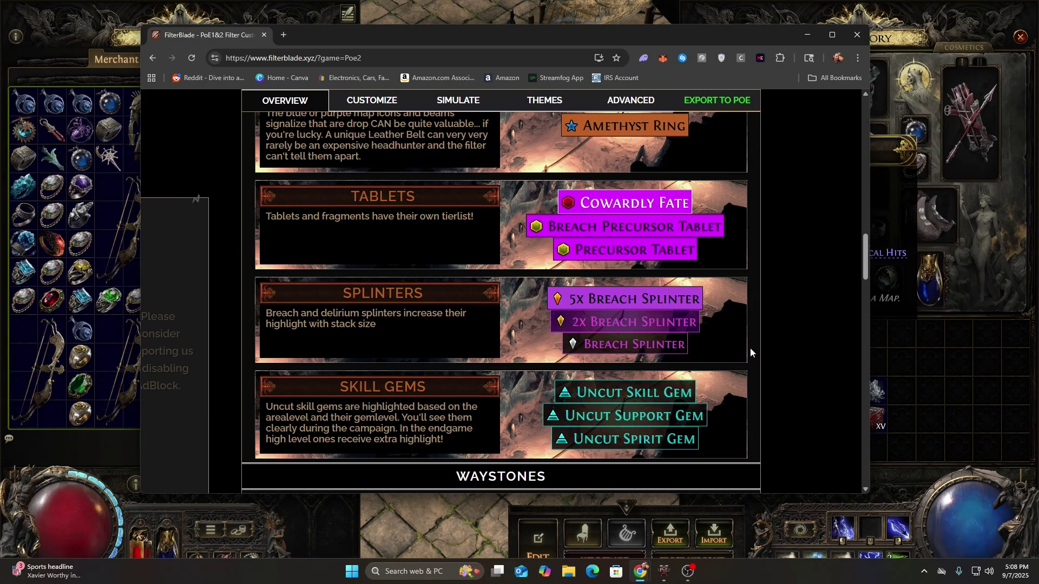
scroll(767, 360, down, 4)
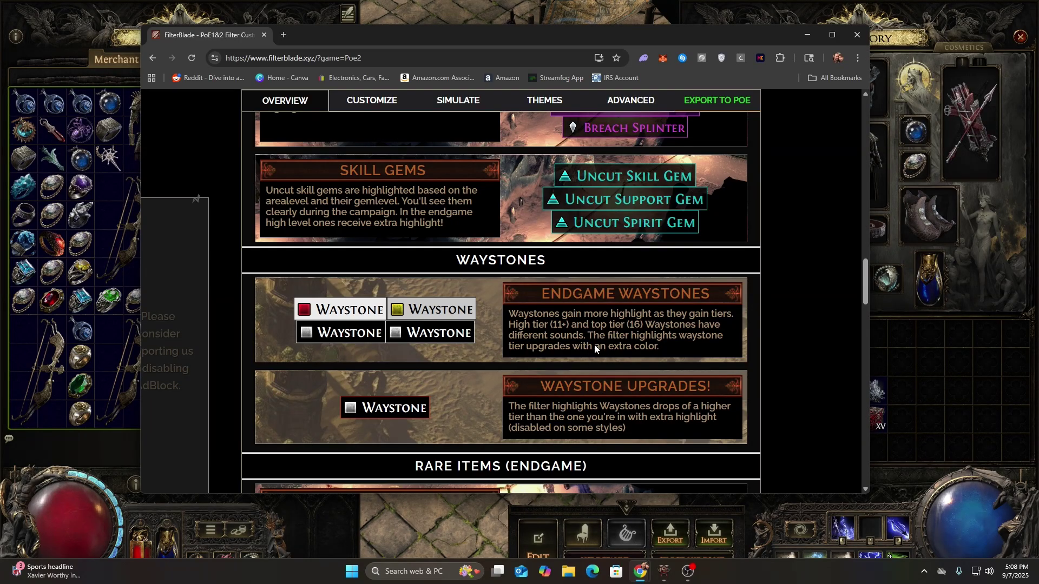
scroll(589, 348, down, 6)
scroll(584, 349, up, 15)
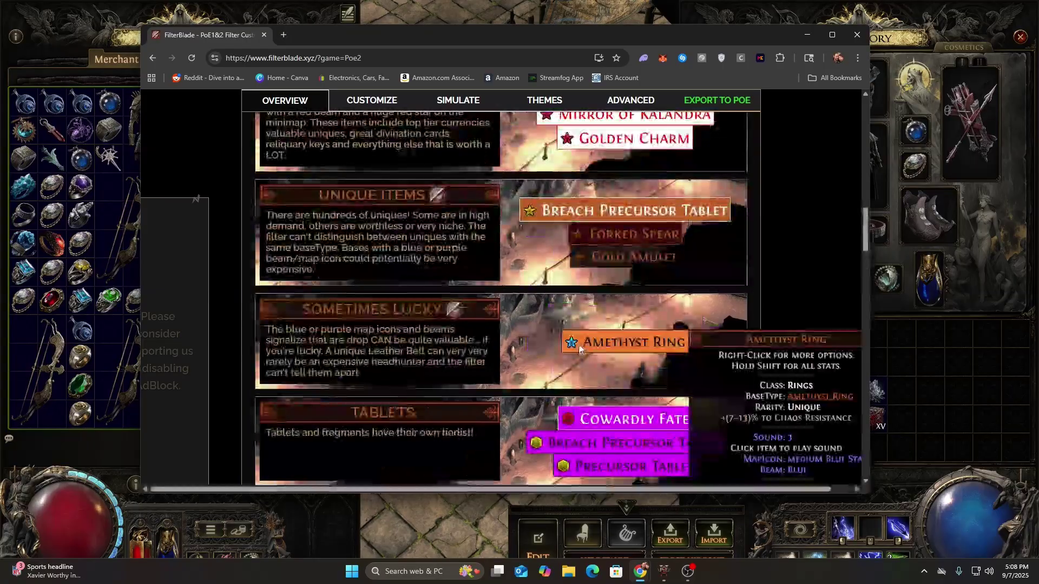
scroll(577, 345, up, 15)
scroll(589, 324, down, 2)
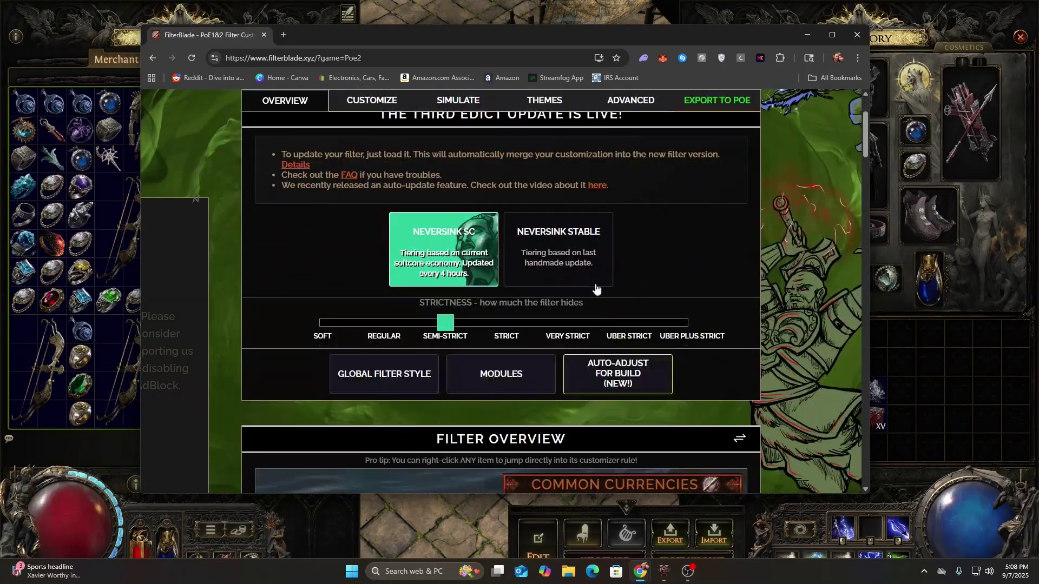
Look over the Semi-Strict NeverSink filter page in FilterBlade.
mouse_move(336, 323)
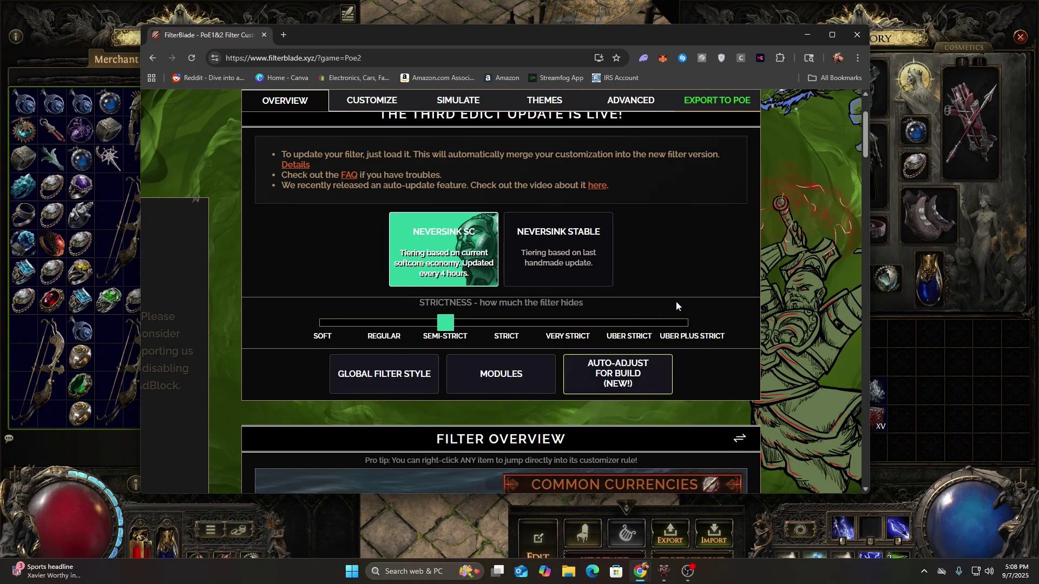
scroll(655, 336, down, 5)
scroll(388, 413, down, 4)
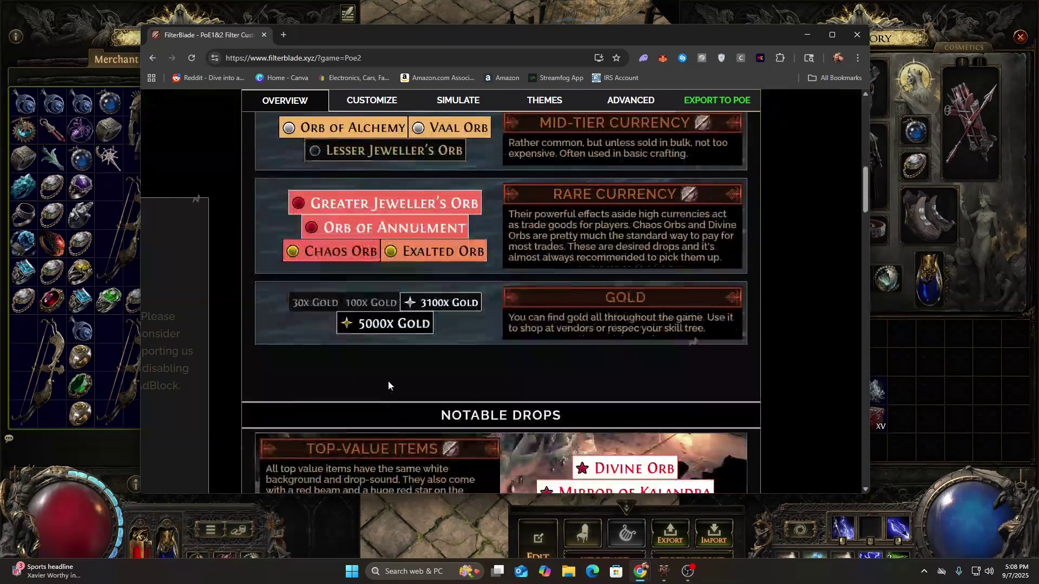
scroll(388, 412, up, 9)
scroll(603, 309, down, 4)
Minimize the browser and close the game's merchant and inventory panels.
mouse_move(447, 219)
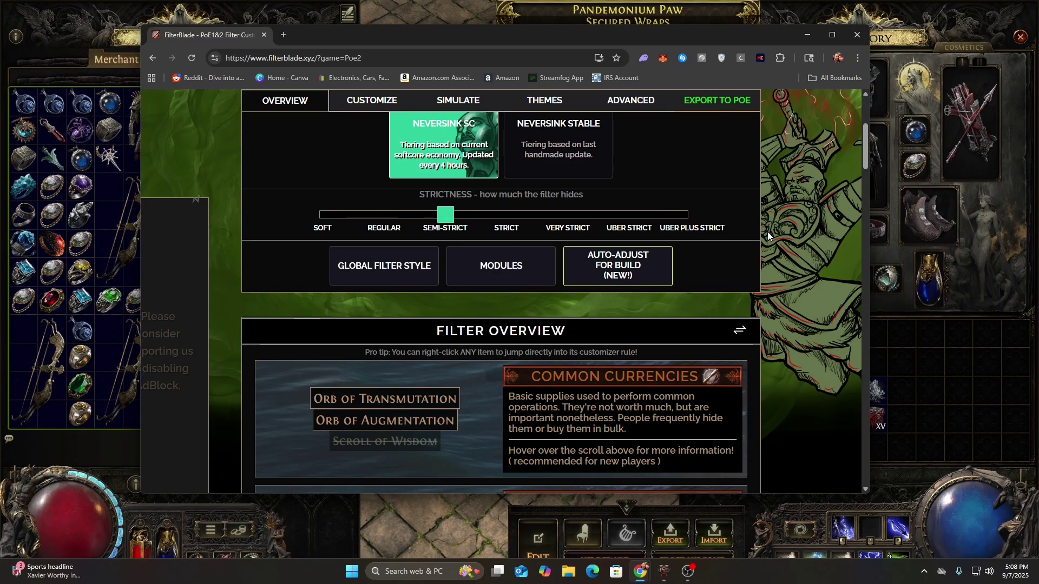
scroll(771, 252, up, 4)
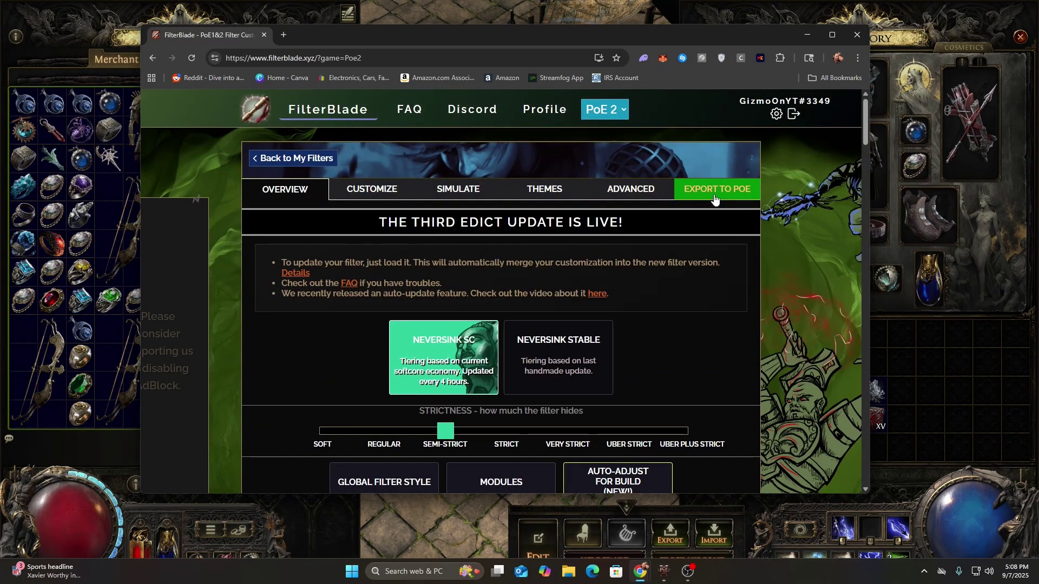
click(799, 38)
key(Escape)
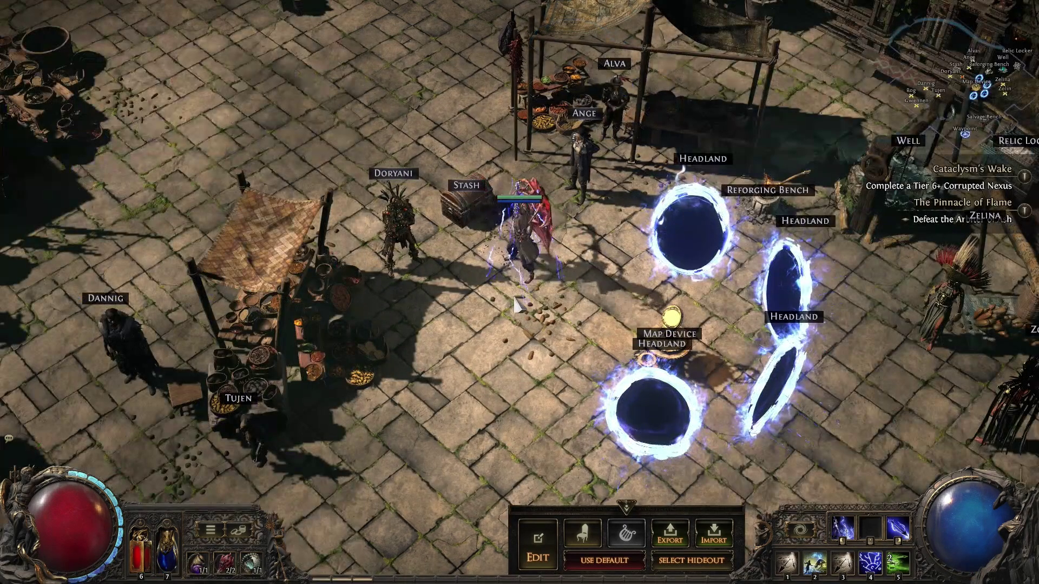
Choose Loot1 as the item filter in the game options' Game settings.
key(Escape)
click(504, 178)
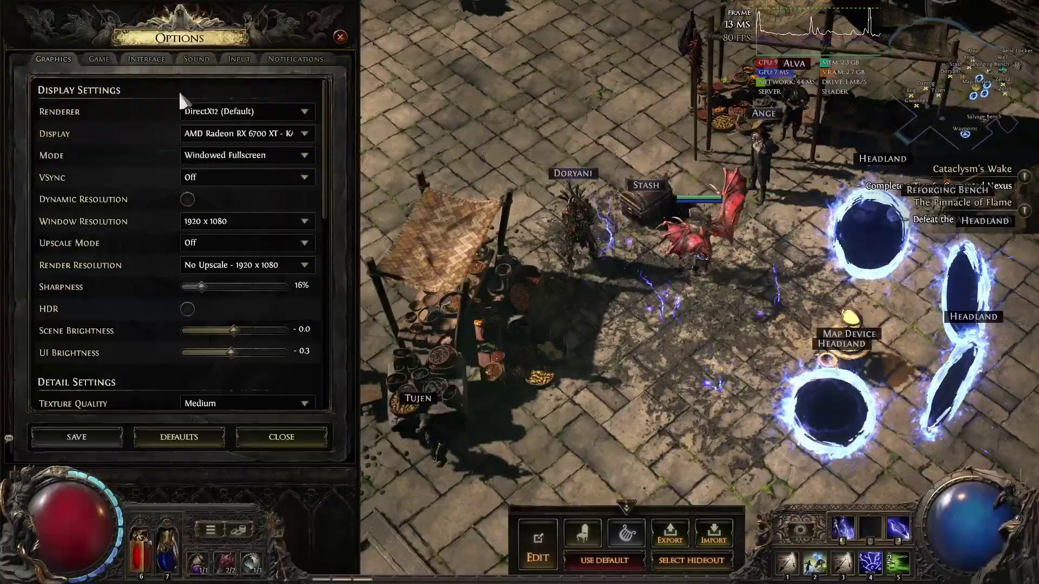
click(98, 57)
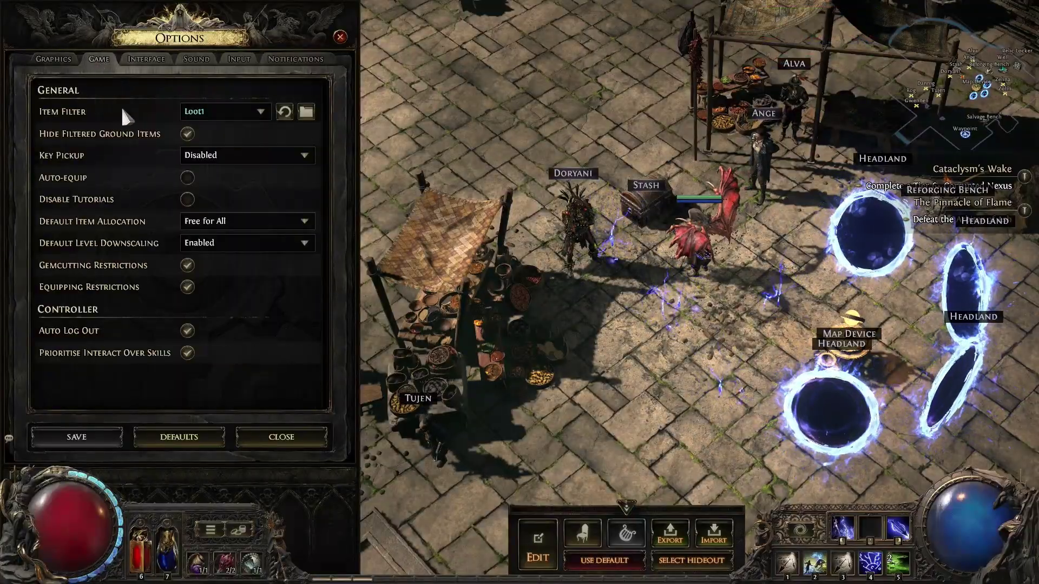
click(236, 112)
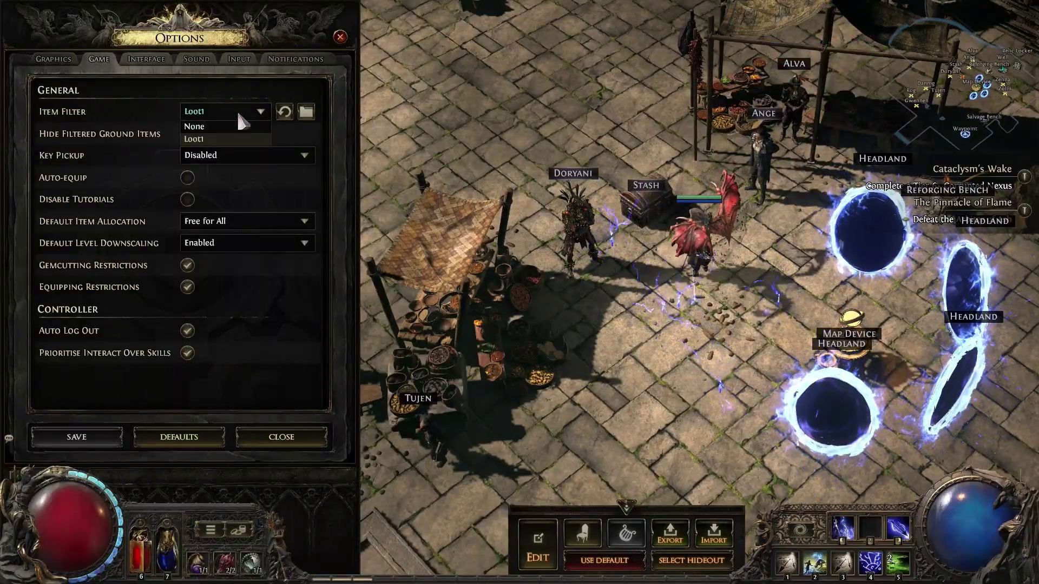
click(222, 139)
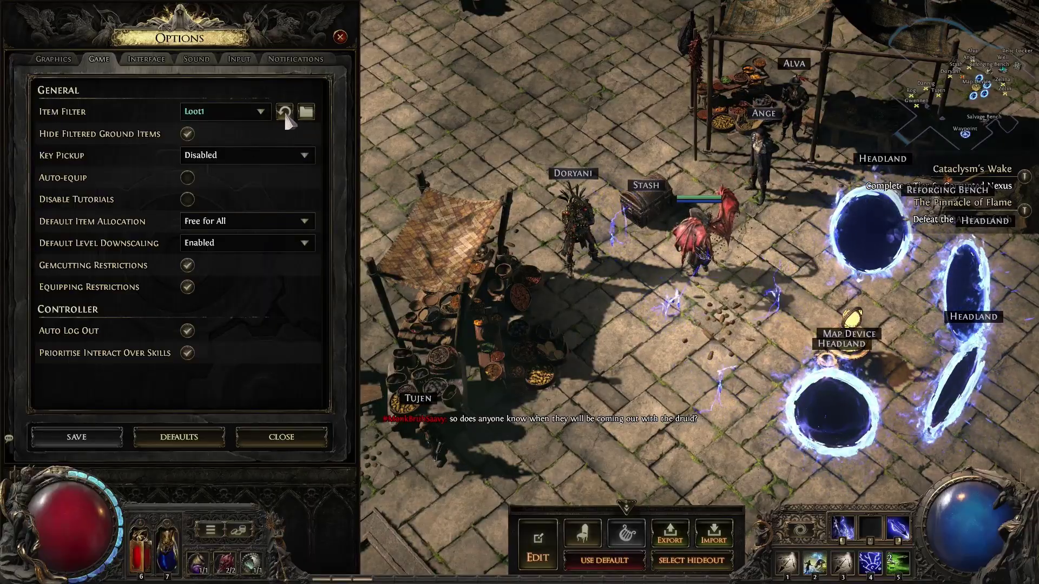